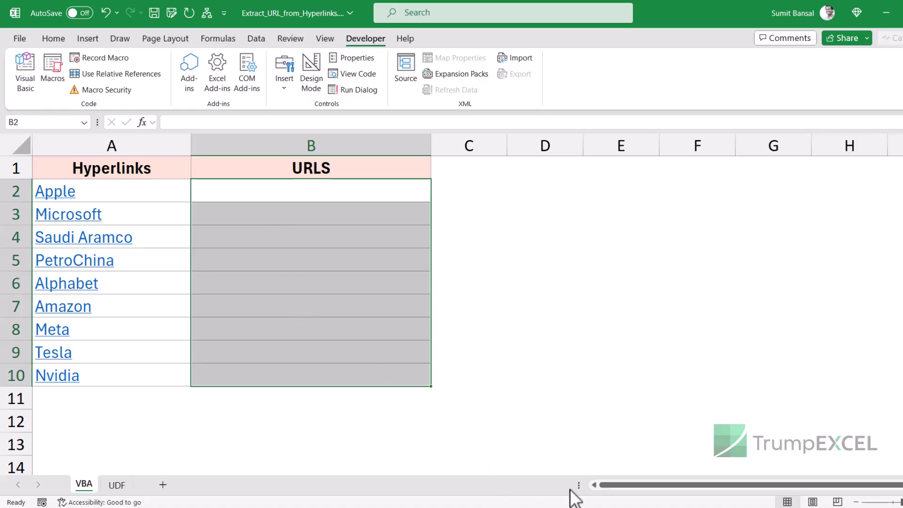
Switch to Notepad and copy the whole ExtractURLs macro code
key("alt+Tab")
left_click_drag(271, 257, 206, 141)
key("ctrl+c")
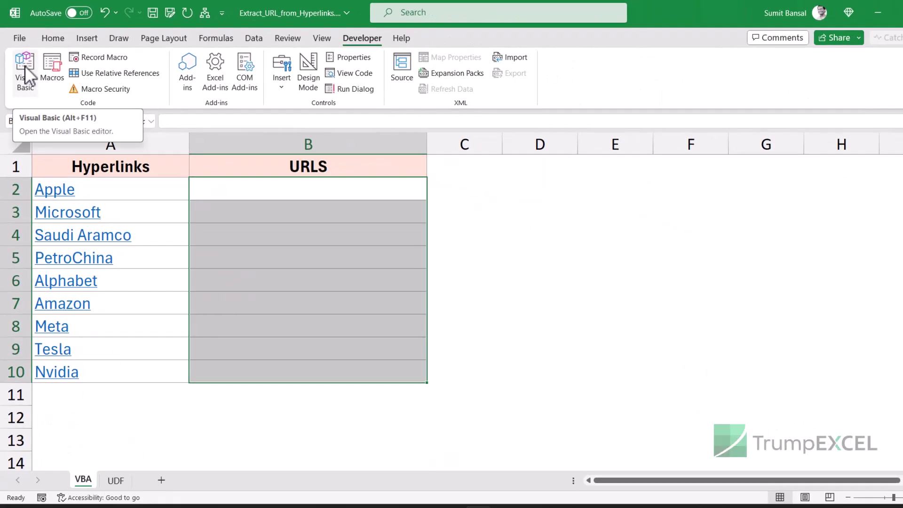
Open the Visual Basic editor from the workbook and insert a new module into its project
left_click(25, 75)
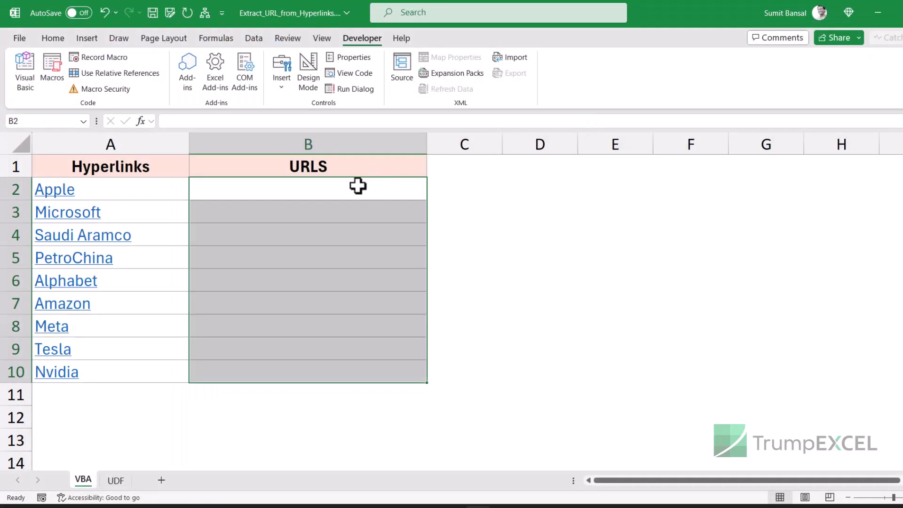
left_click(354, 186)
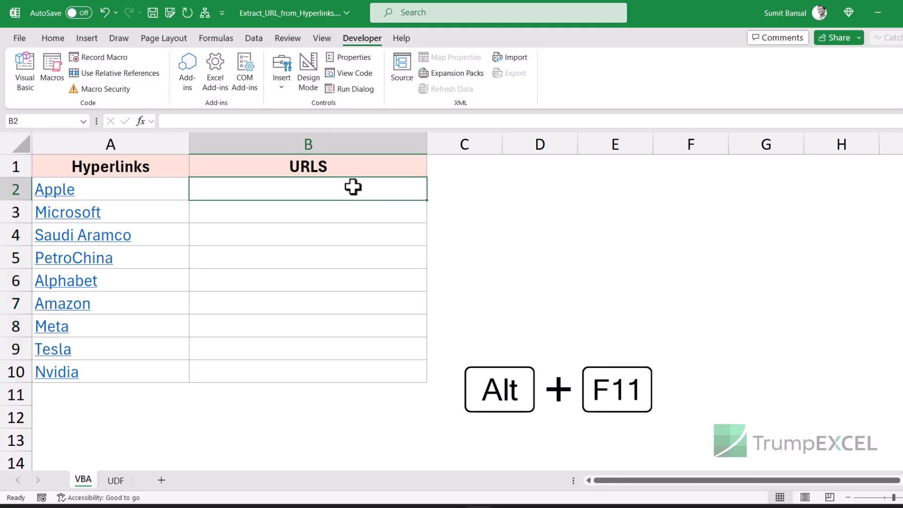
key("alt+F11")
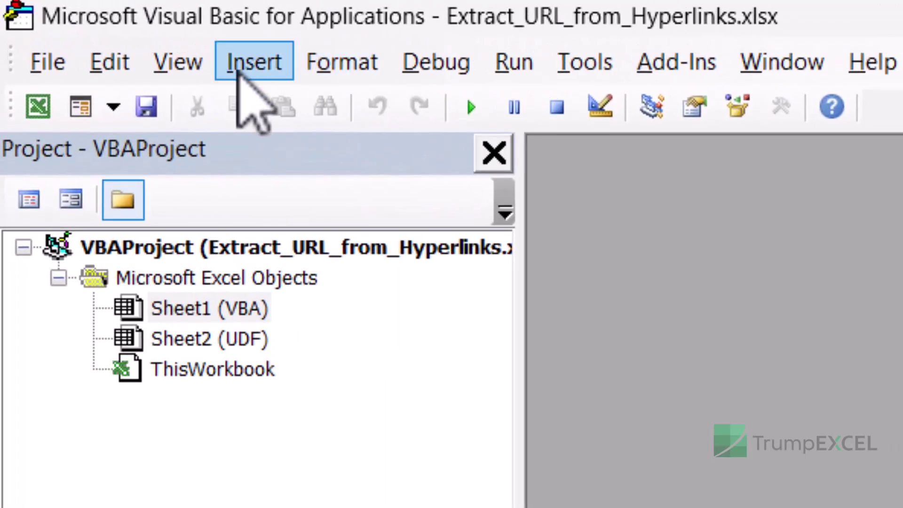
left_click(238, 70)
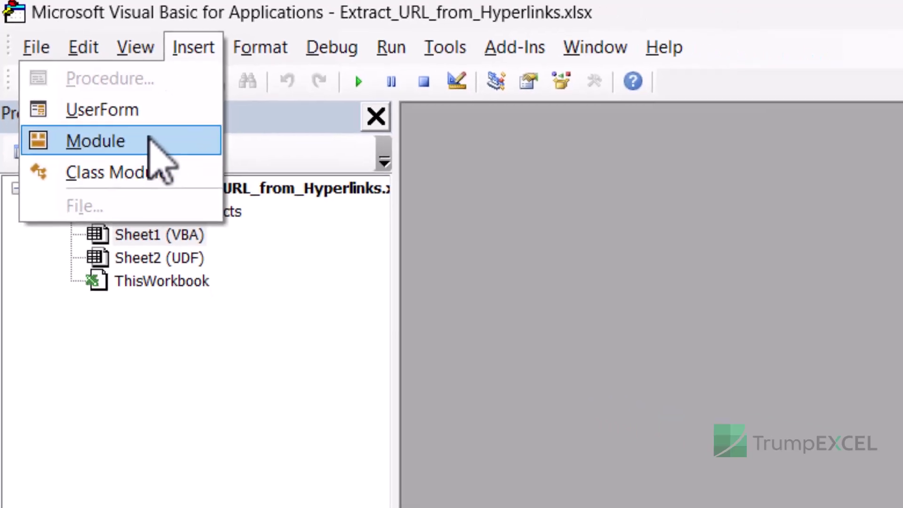
left_click(149, 139)
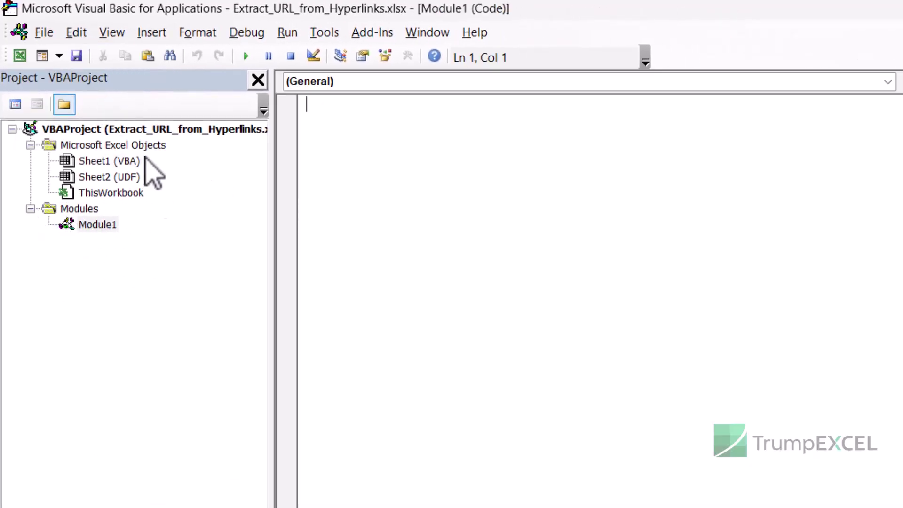
Widen the project pane and paste the copied ExtractURLs macro into Module1
left_click_drag(270, 129, 375, 134)
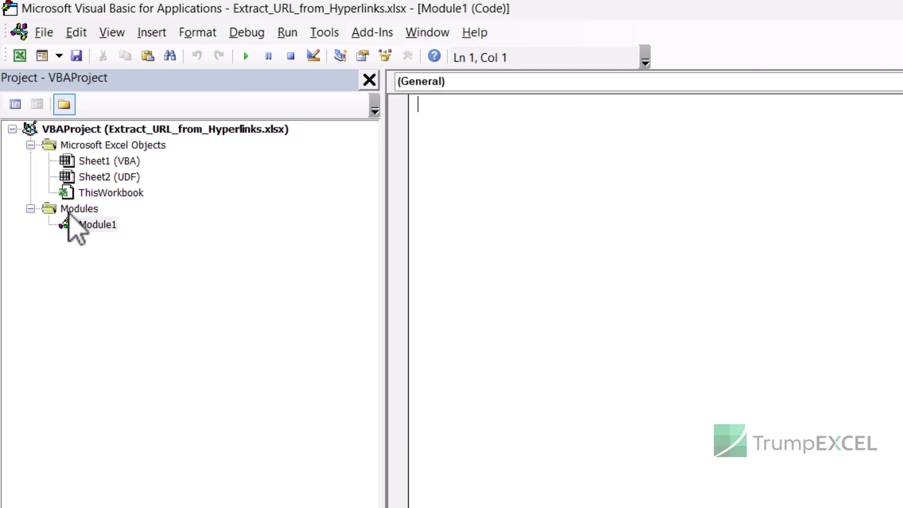
left_click(109, 228)
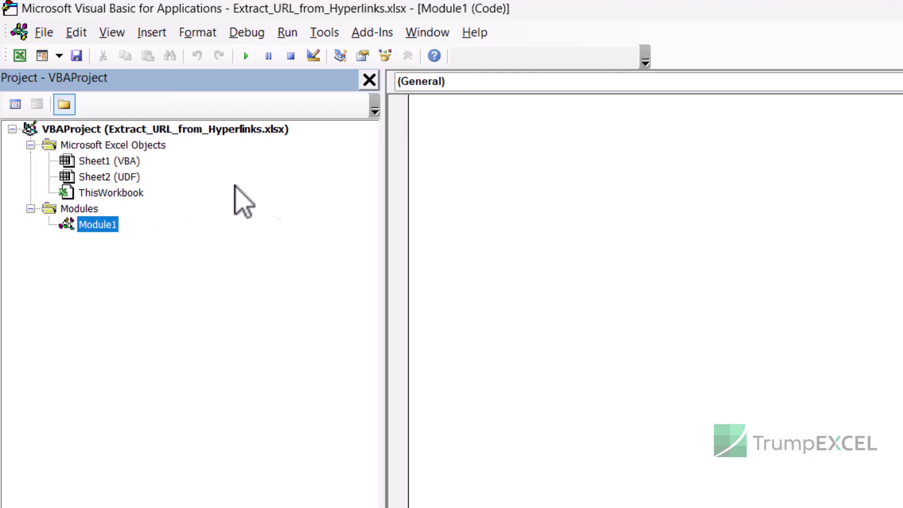
left_click(461, 172)
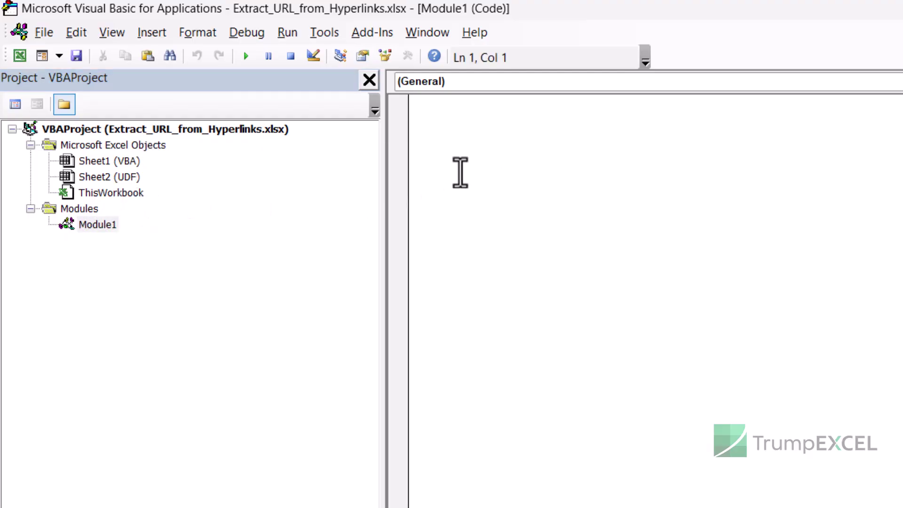
key("ctrl+v")
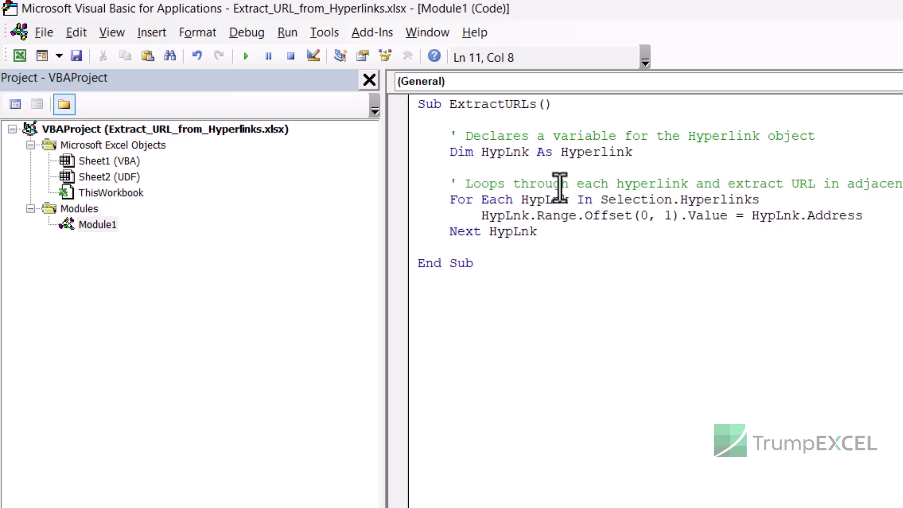
double_click(476, 152)
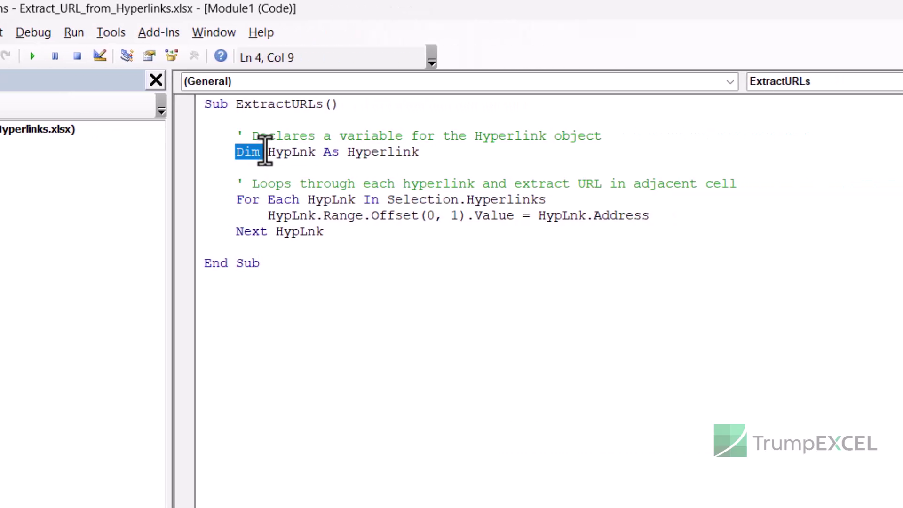
left_click_drag(265, 152, 306, 151)
left_click(298, 151)
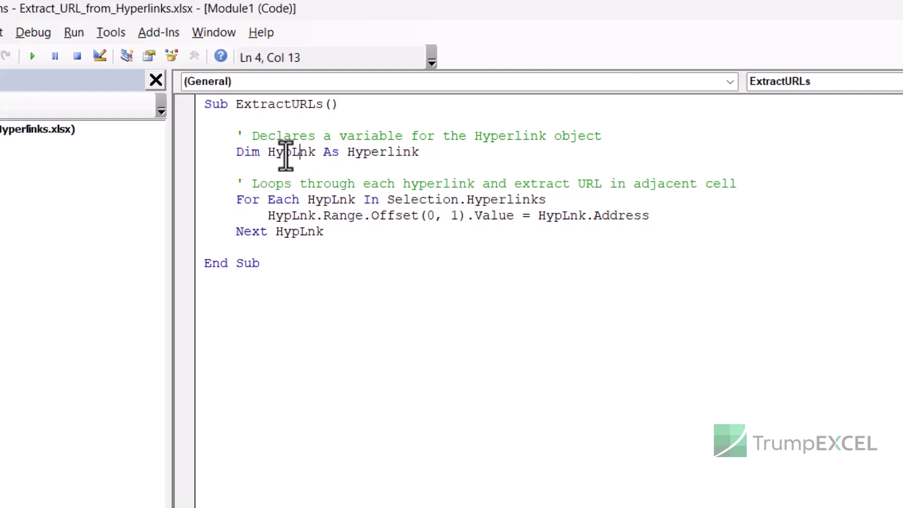
left_click_drag(346, 151, 418, 153)
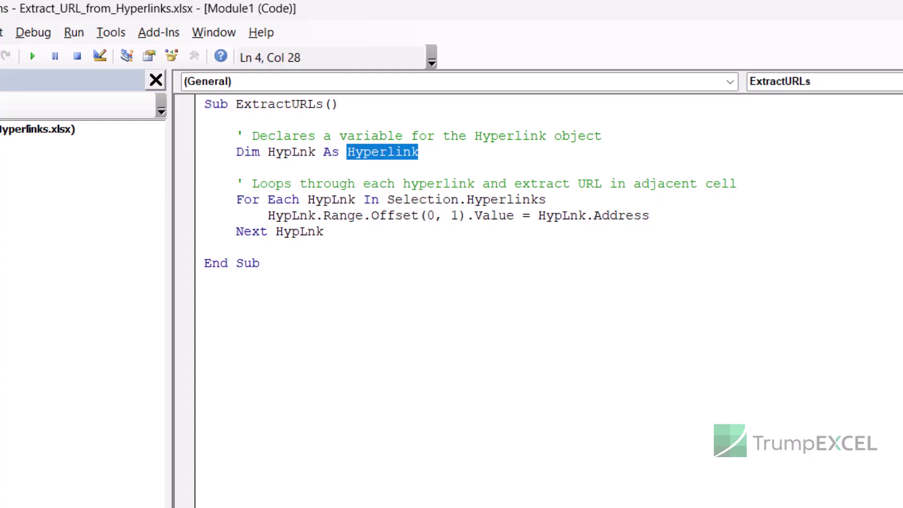
Return to the VBA worksheet and select the hyperlink cells A2:A10
left_click(891, 8)
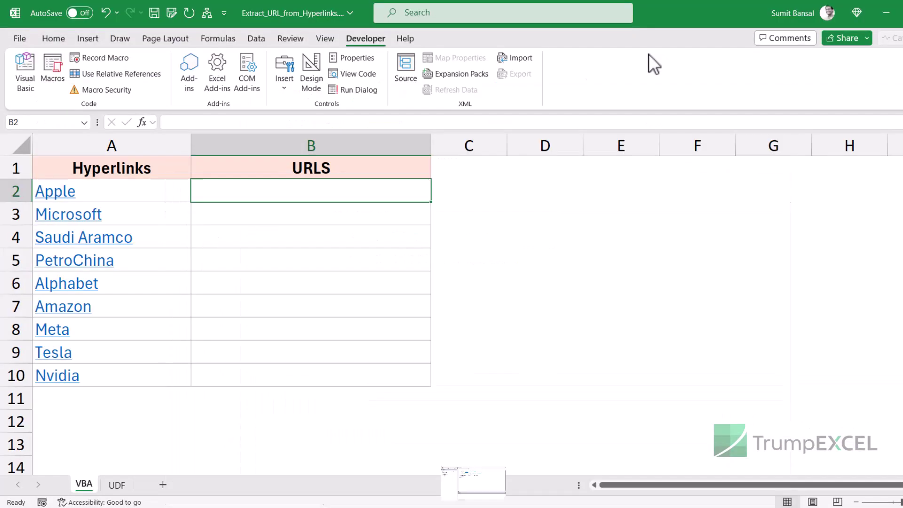
left_click(190, 191)
key("ctrl+shift+Down")
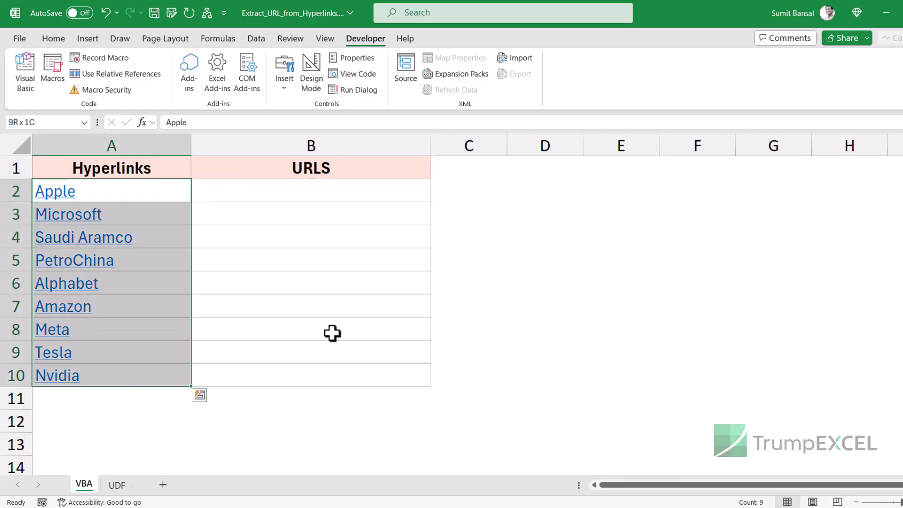
Reopen the Visual Basic editor, place it beside the worksheet data and run the ExtractURLs macro on the selected hyperlinks
key("alt+F11")
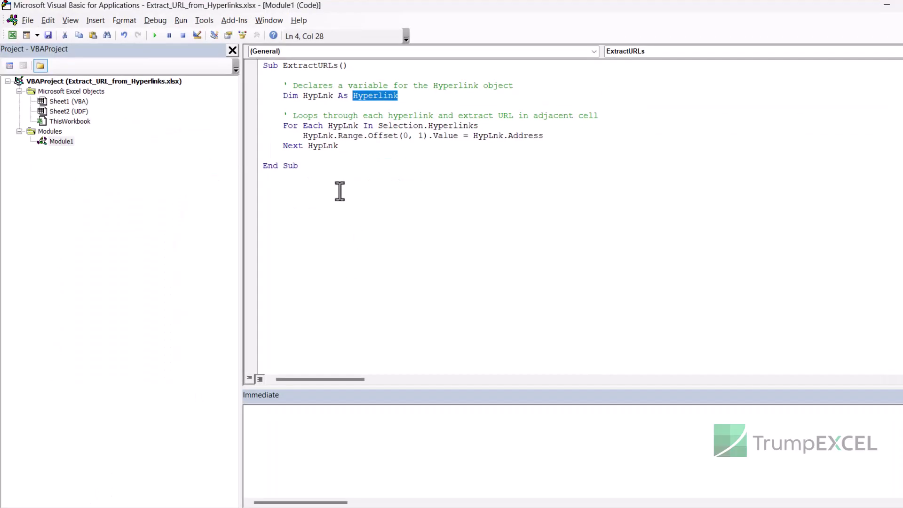
double_click(480, 9)
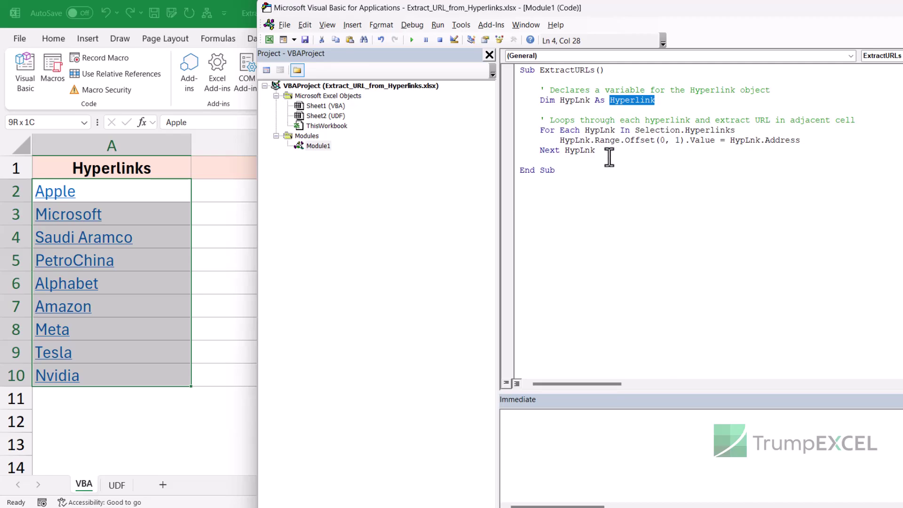
left_click_drag(703, 6, 531, 12)
left_click_drag(450, 27, 788, 14)
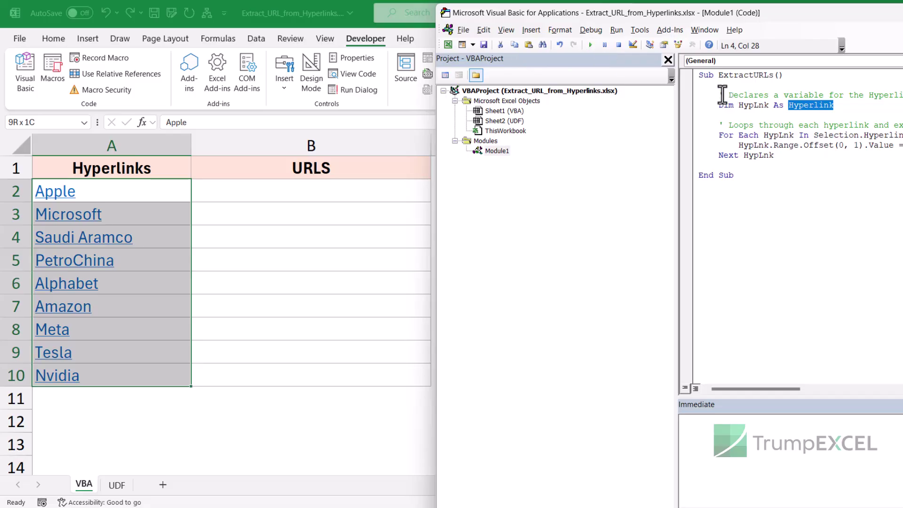
left_click(738, 105)
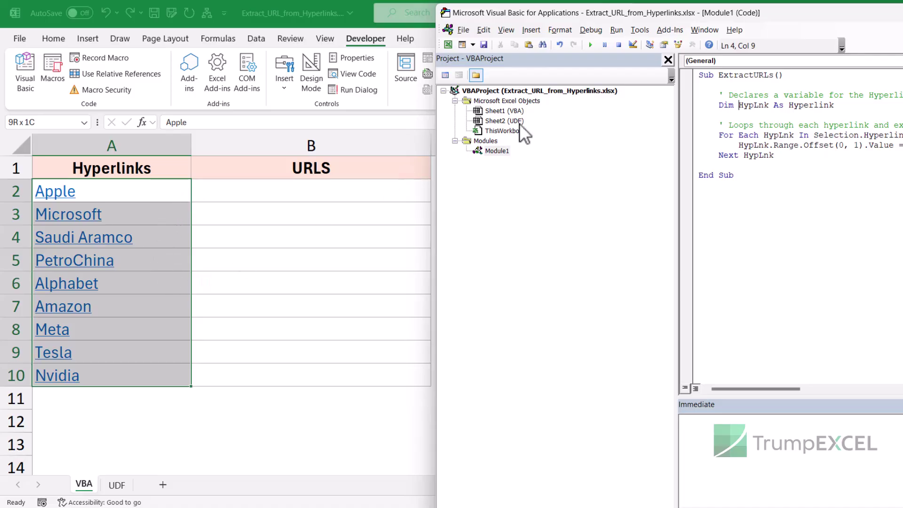
left_click(590, 44)
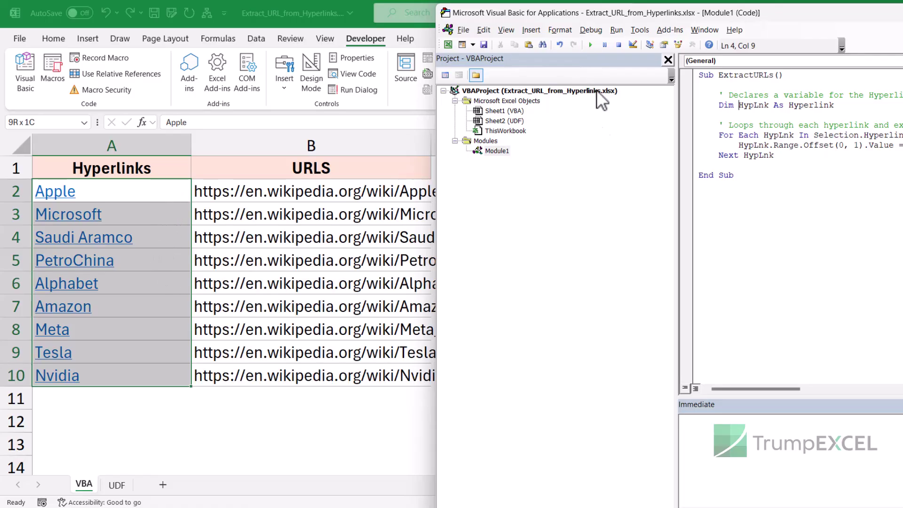
Move the Visual Basic editor window and close it to reveal the URLs column on the worksheet
left_click_drag(489, 21, 507, 15)
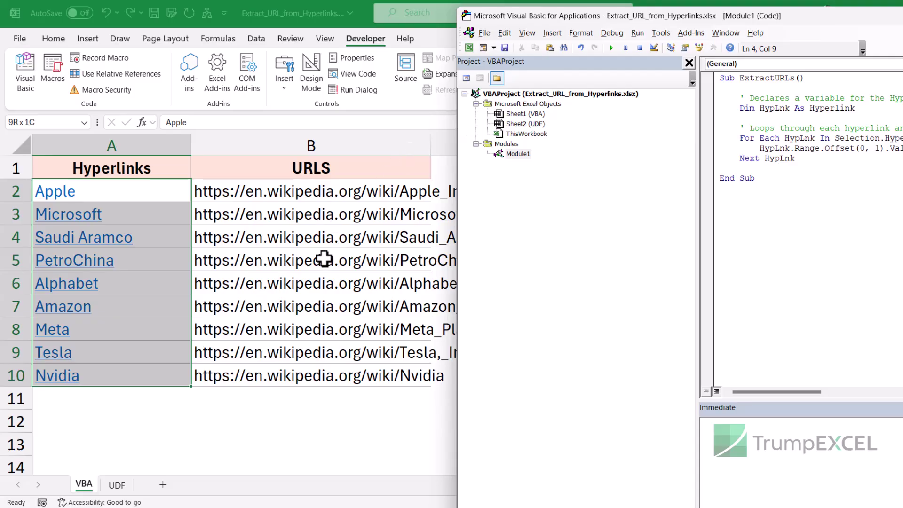
left_click_drag(793, 14, 416, 56)
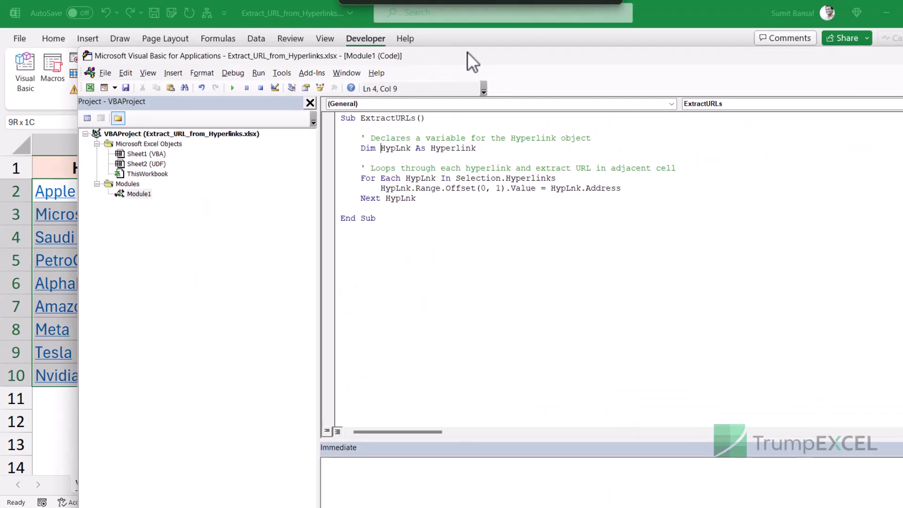
left_click_drag(826, 58, 640, 57)
left_click(841, 58)
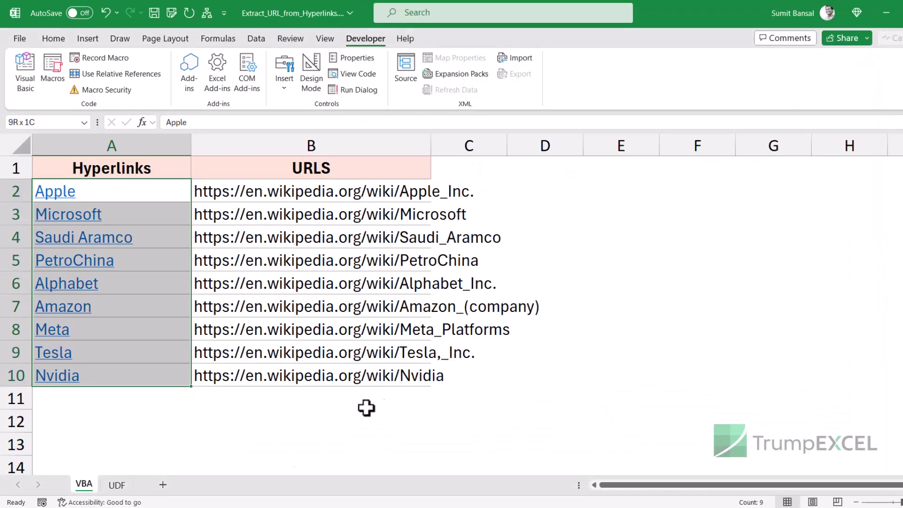
Go to the UDF sheet, then copy the whole ExtractURL function code from Notepad and put Notepad away
left_click(116, 485)
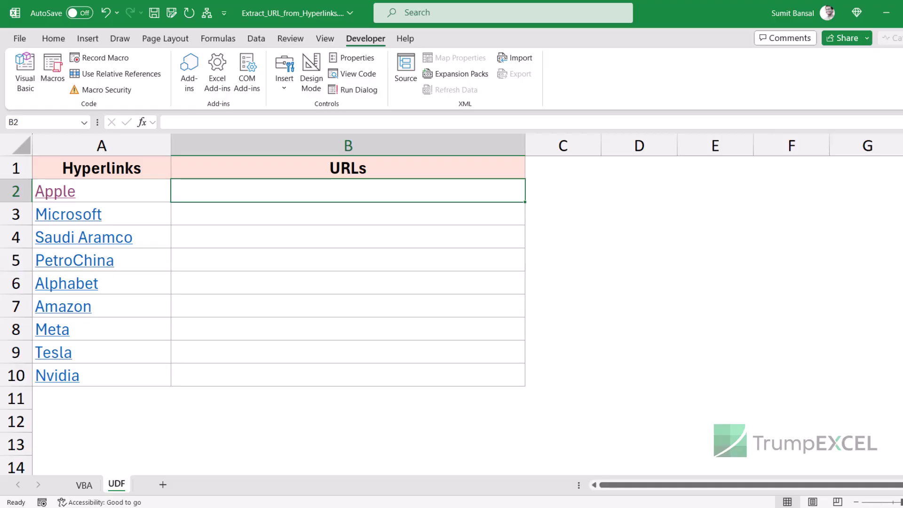
key("alt+Tab")
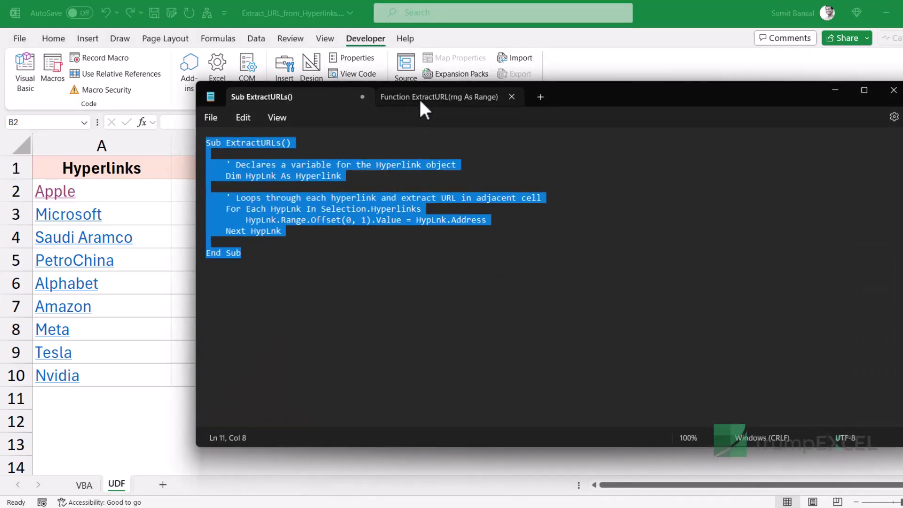
left_click(419, 98)
left_click_drag(279, 309, 196, 146)
key("ctrl+c")
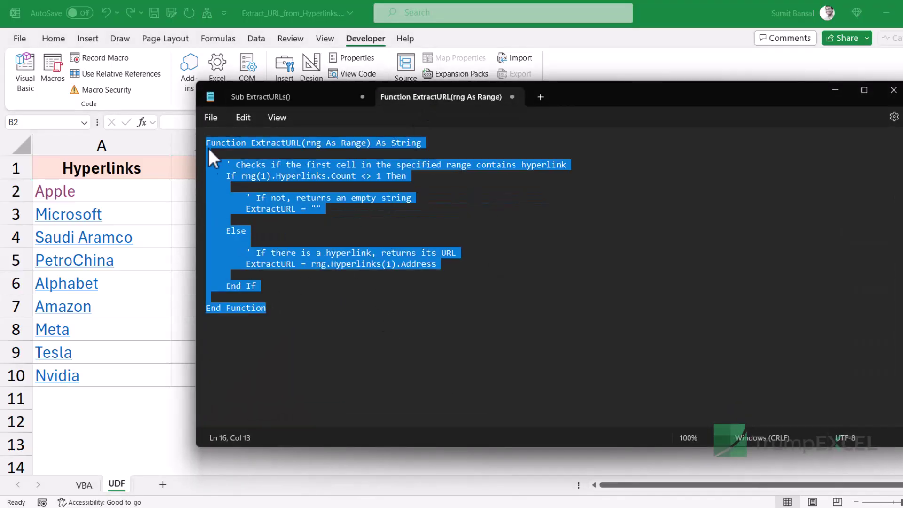
left_click(836, 90)
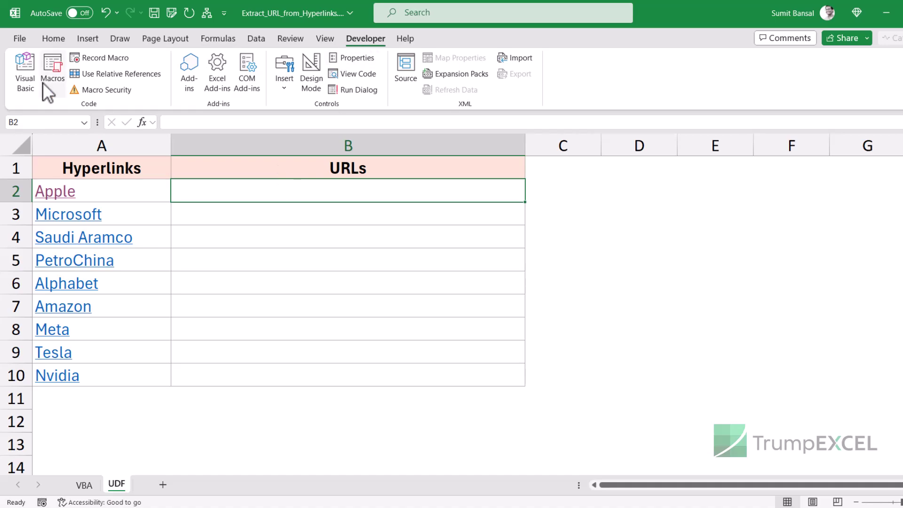
Replace the macro in Module1 with the copied ExtractURL function and return to the UDF sheet
left_click(25, 80)
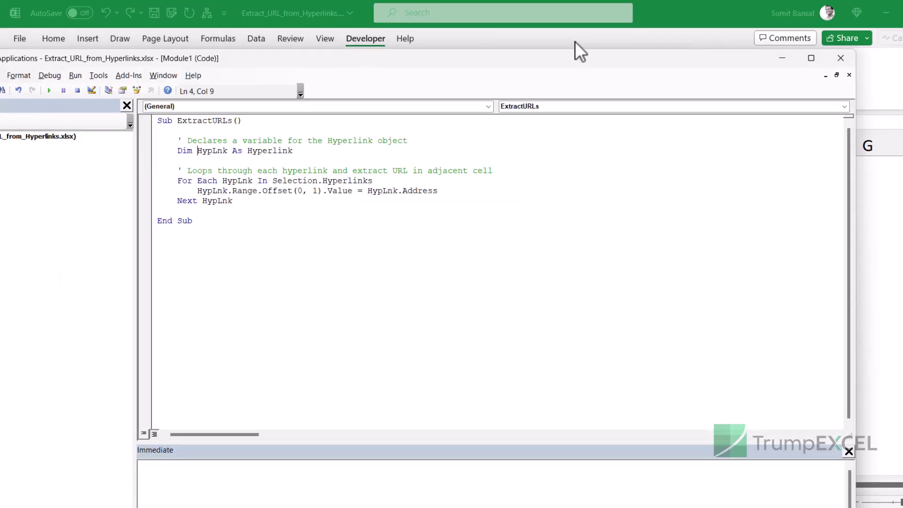
left_click(812, 57)
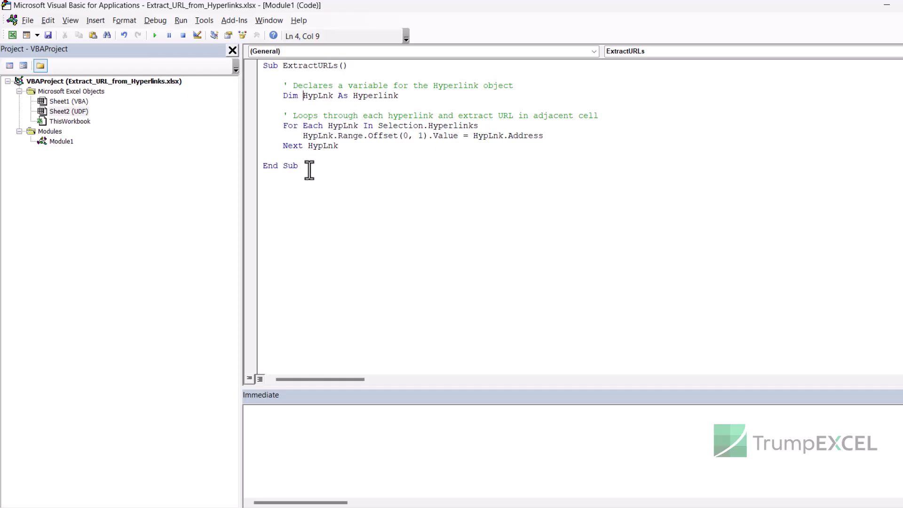
left_click_drag(308, 170, 263, 68)
key("Delete")
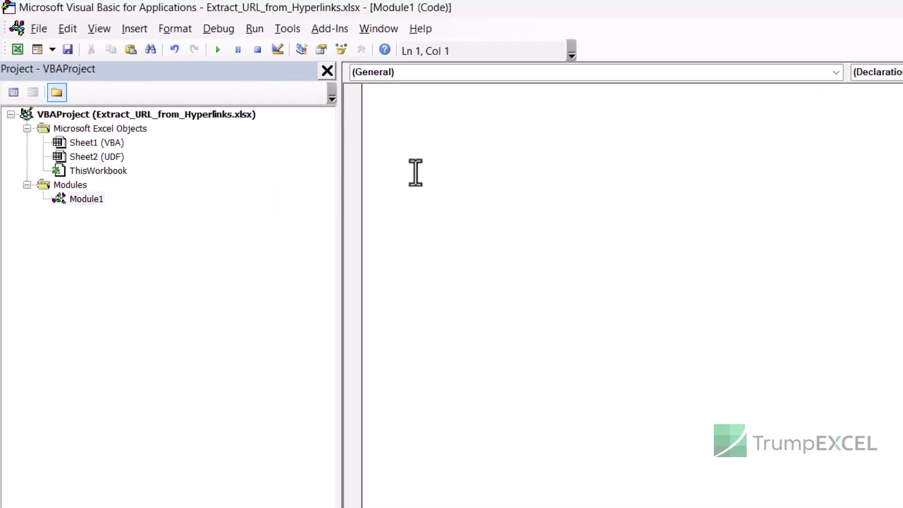
key("ctrl+v")
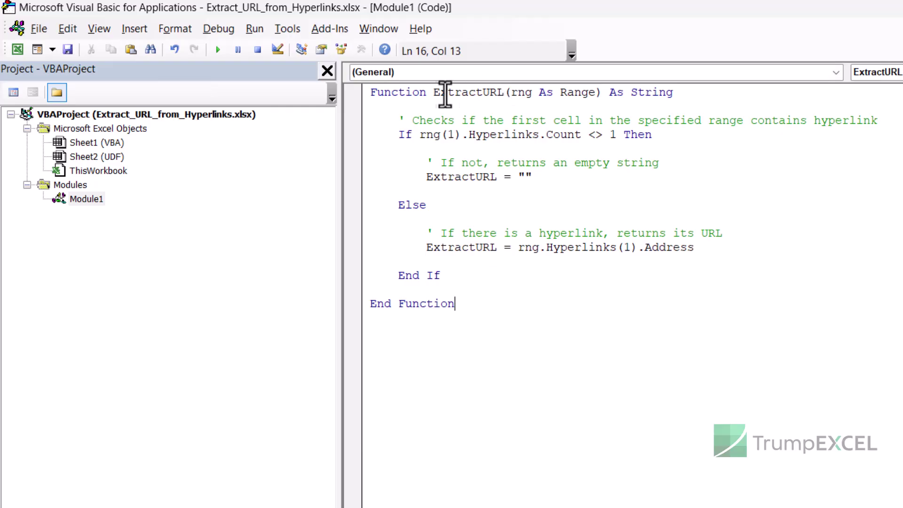
left_click_drag(433, 92, 503, 93)
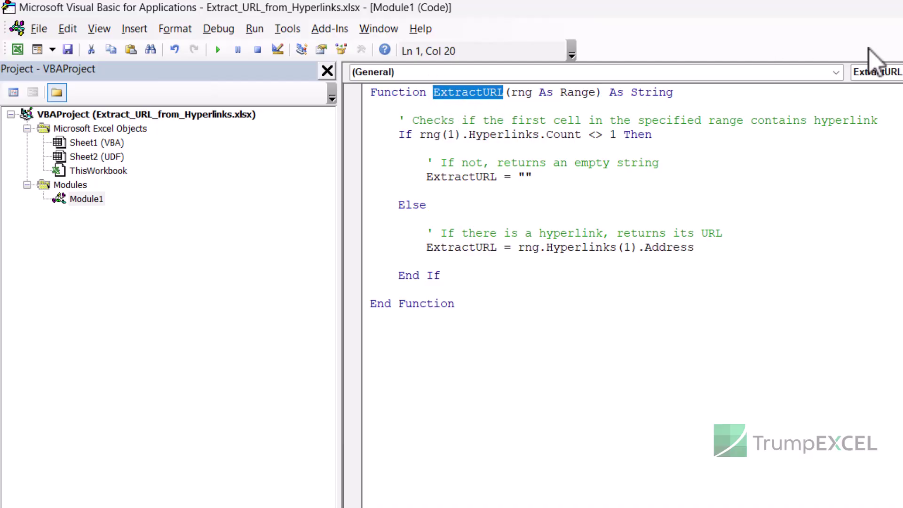
left_click(902, 7)
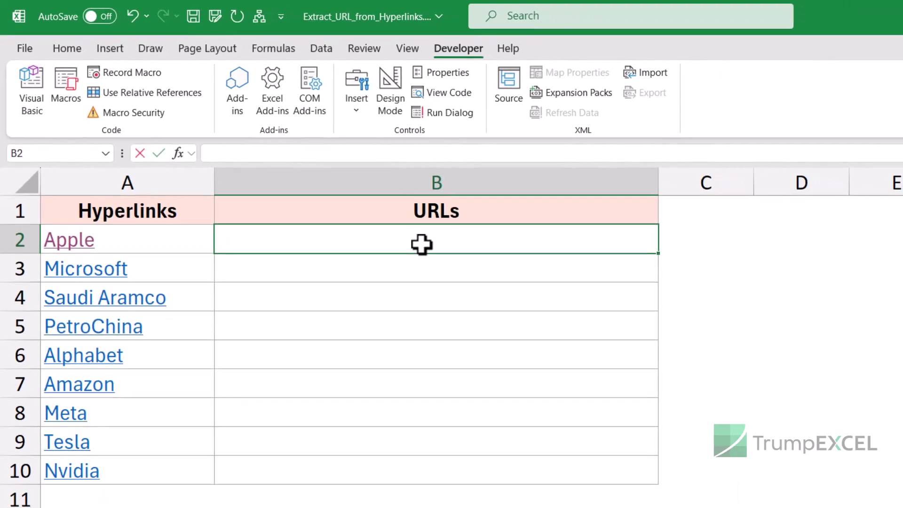
Enter =ExtractURL(A2) in cell B2 and fill the formula down to B10
type("=extra")
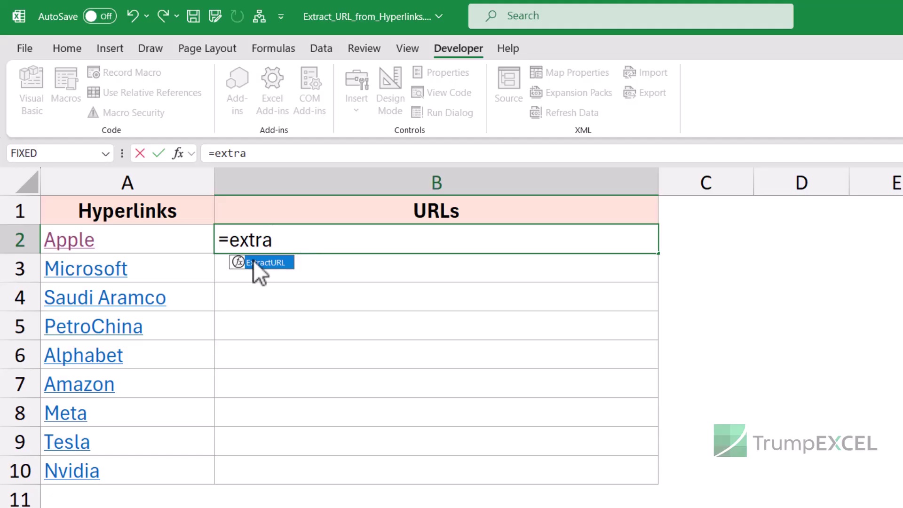
double_click(278, 259)
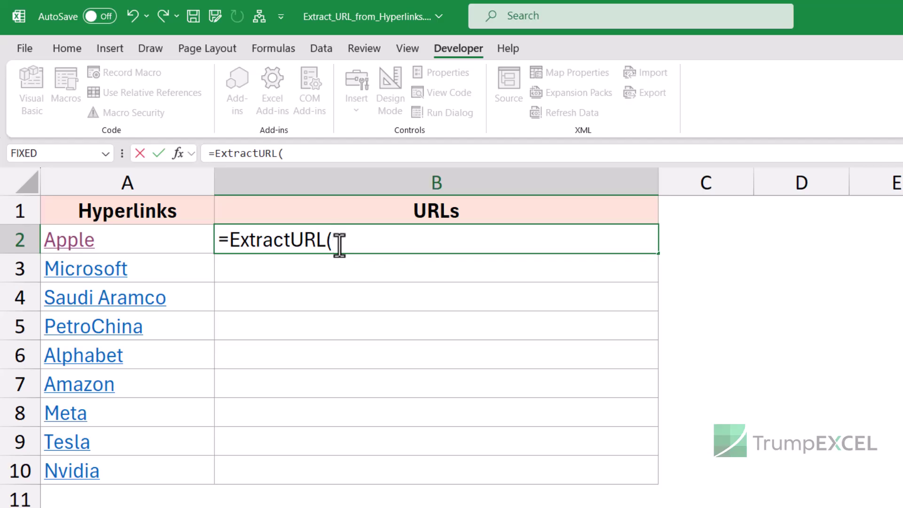
key("Left")
type(")")
key("Return")
left_click(259, 243)
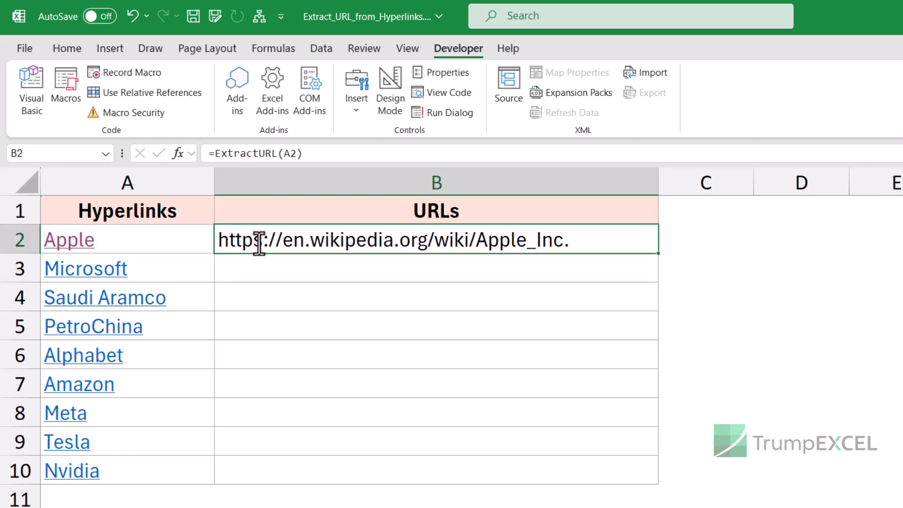
left_click_drag(661, 255, 631, 484)
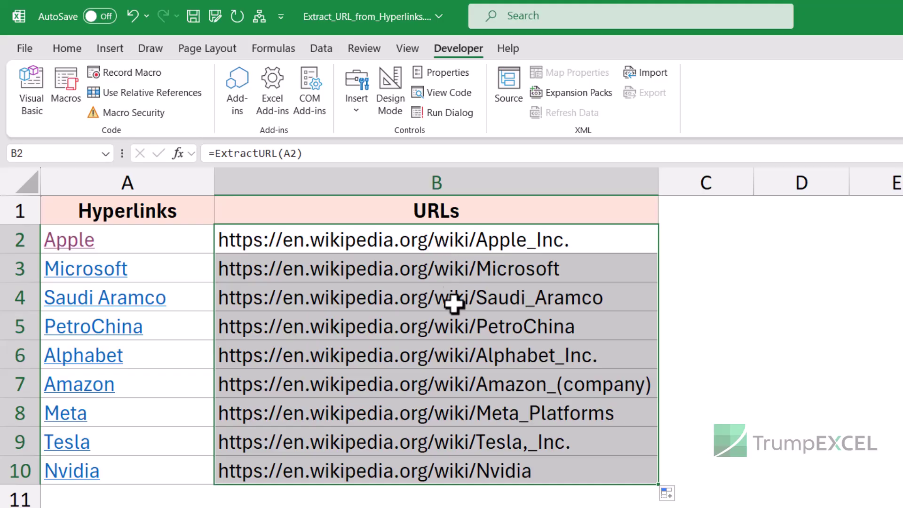
Enter an ExtractURL formula in cell E2 that refers to the Apple hyperlink in A2
left_click(867, 236)
type("=extra")
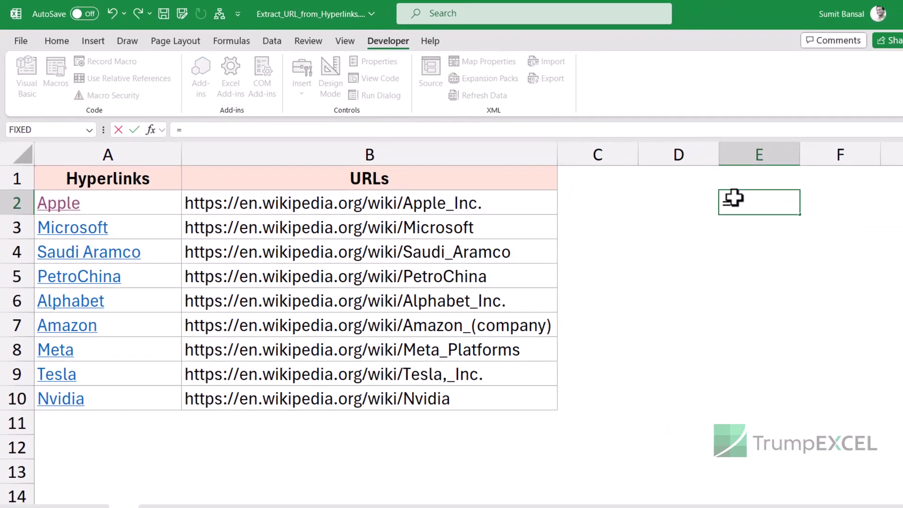
key("Tab")
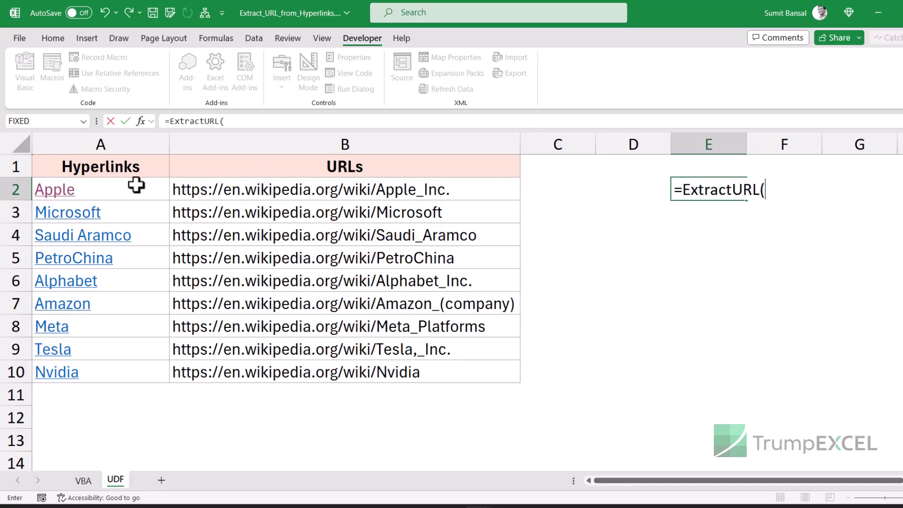
left_click(136, 185)
type(")")
key("Return")
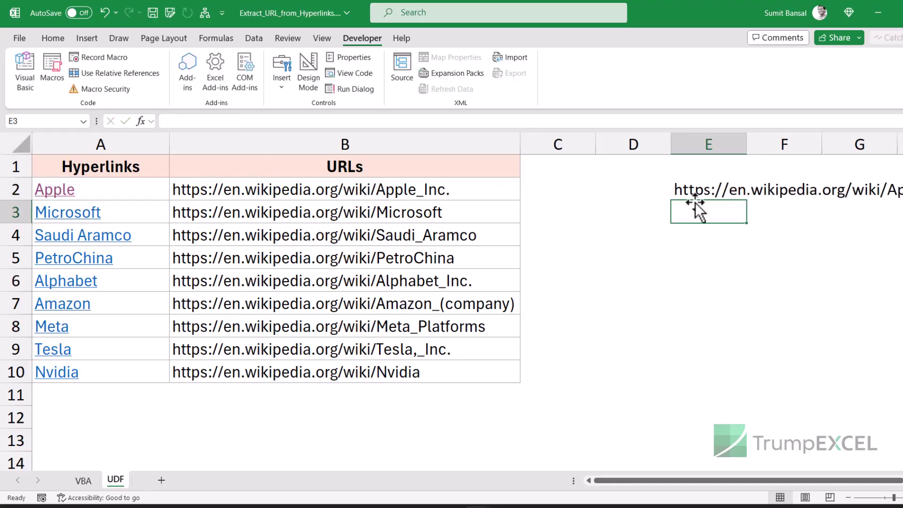